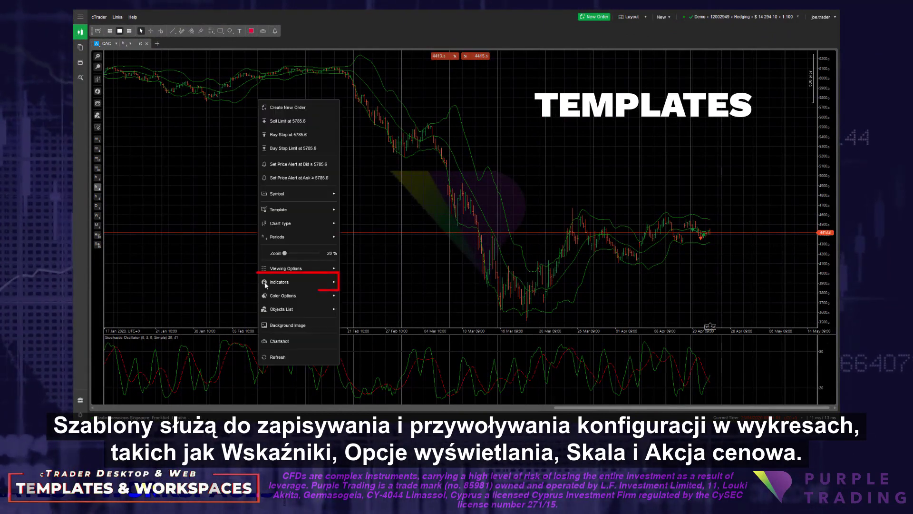
Turn on tick volume bars under the CAC chart.
mouse_move(272, 284)
mouse_move(313, 271)
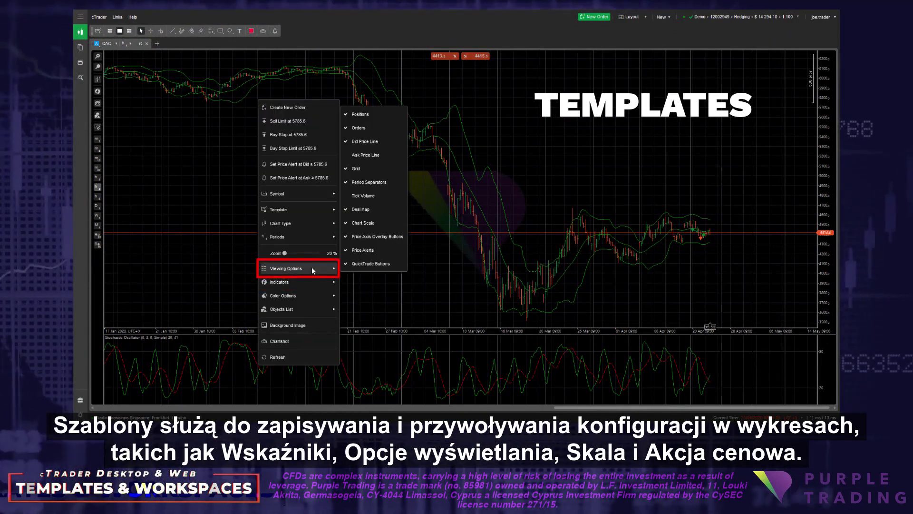
left_click(361, 196)
Zoom the CAC chart in and switch it to candlesticks.
left_click(98, 56)
left_click(98, 56)
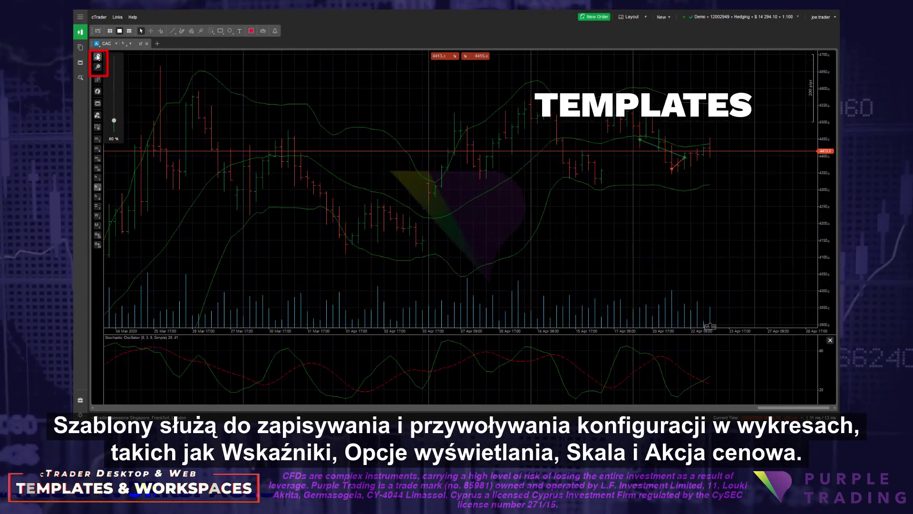
left_click(97, 80)
left_click(124, 93)
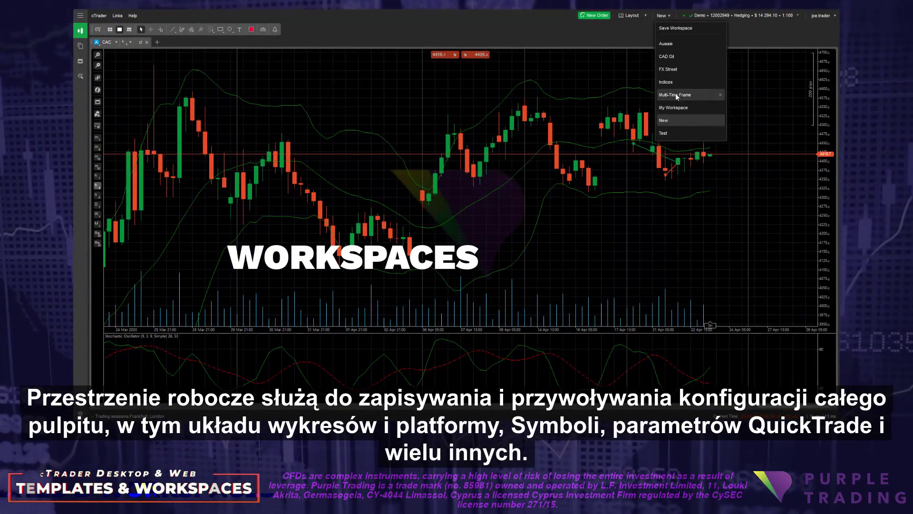
Load the Multi-Time Frame workspace from the workspace list.
left_click(676, 95)
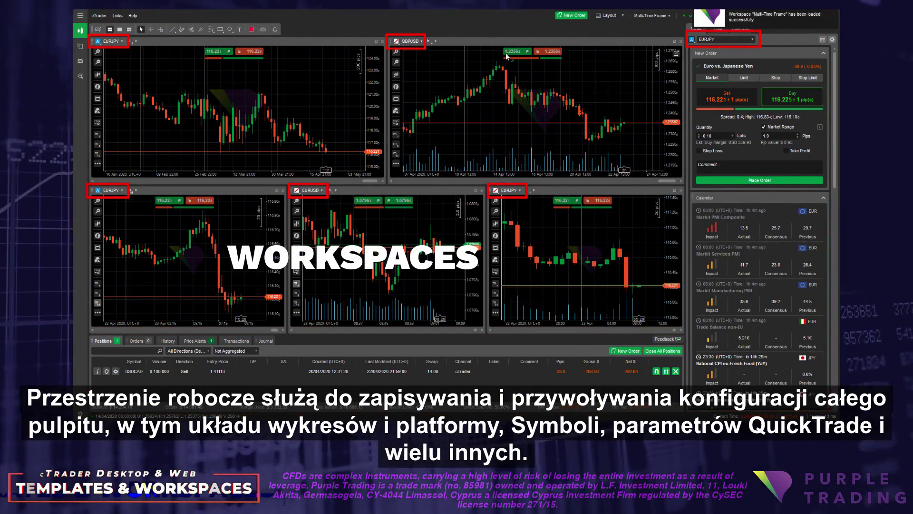
mouse_move(508, 56)
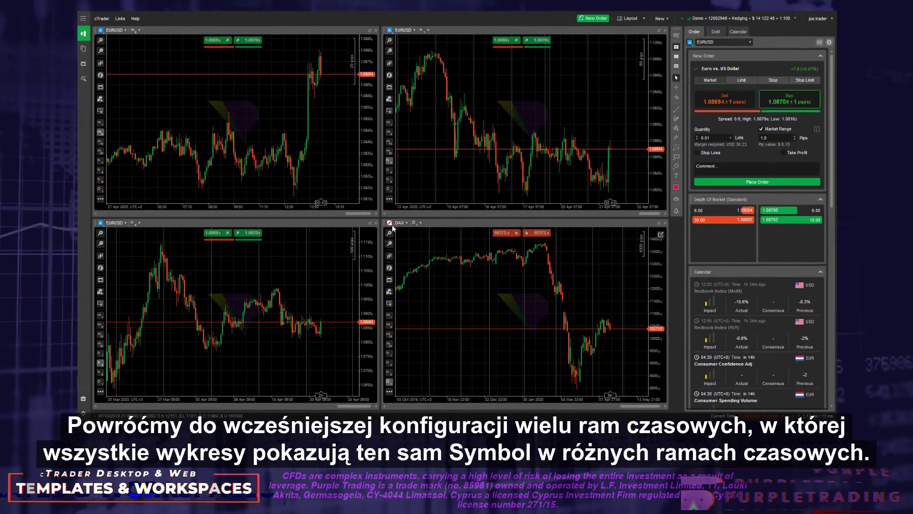
Link the DAX chart to the blue 'A' group so it shows EURUSD.
left_click(391, 223)
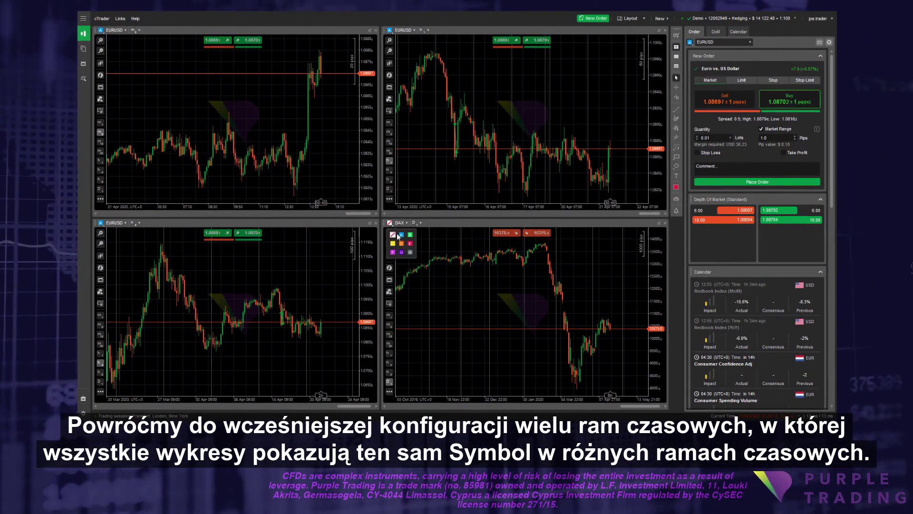
left_click(401, 235)
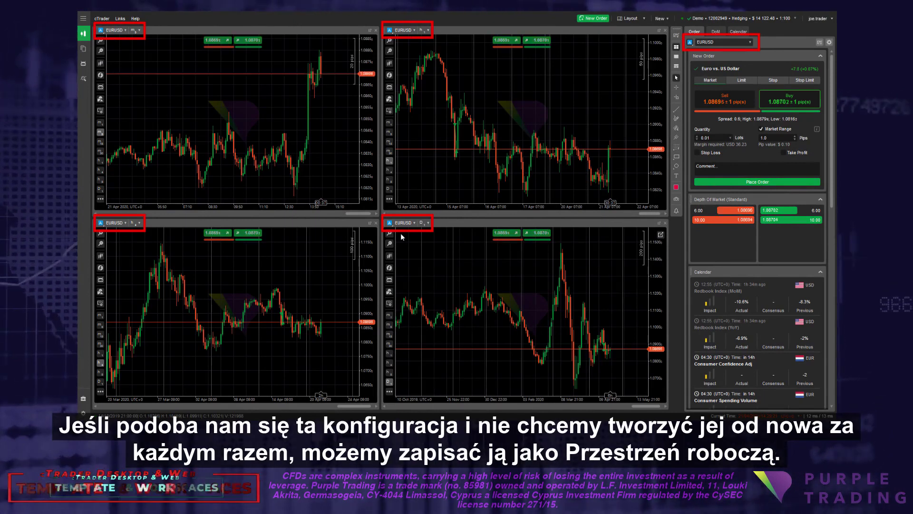
left_click(668, 21)
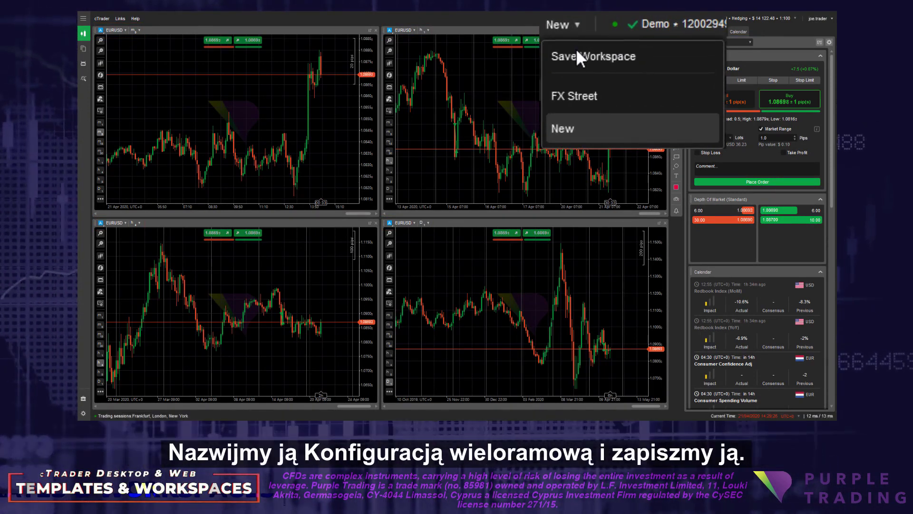
Save the four-chart EURUSD layout as workspace 'Multi-Time Frame'.
left_click(618, 58)
type("Multi-Time Frame")
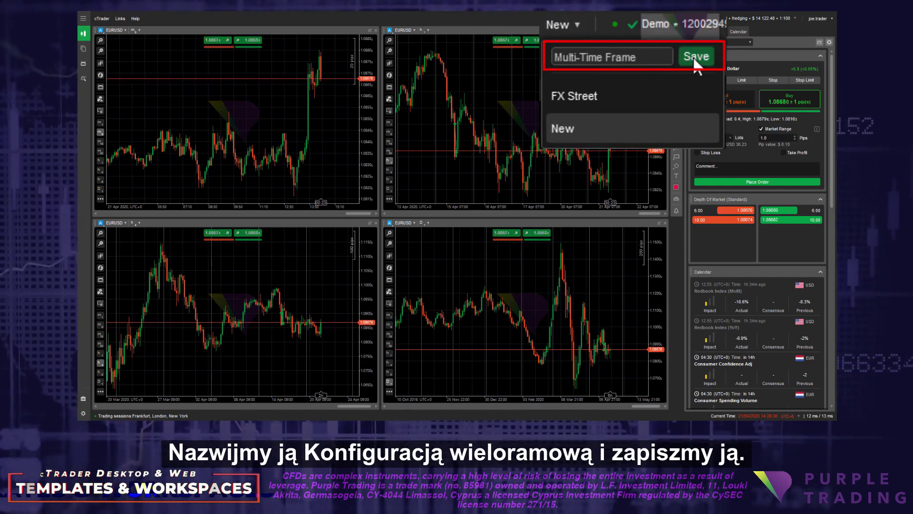
left_click(694, 57)
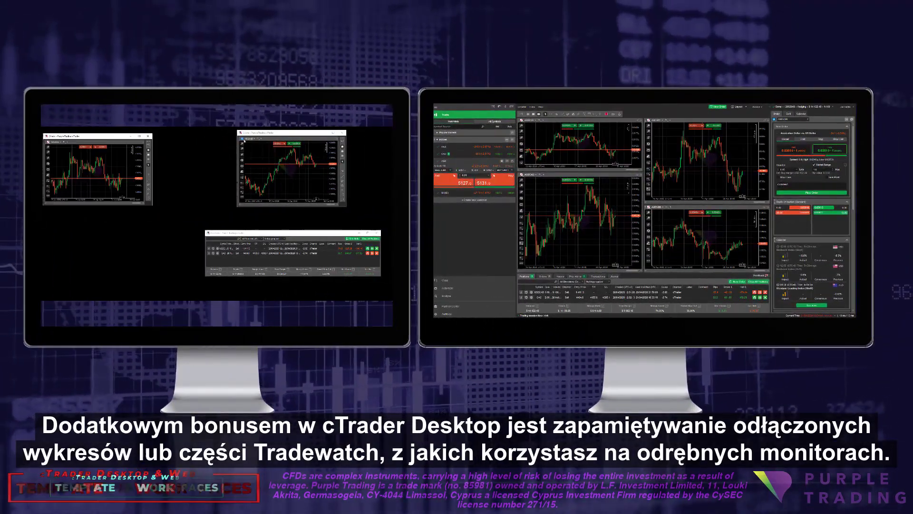
Reposition the detached CL chart window on the other monitor.
left_click_drag(281, 132, 211, 135)
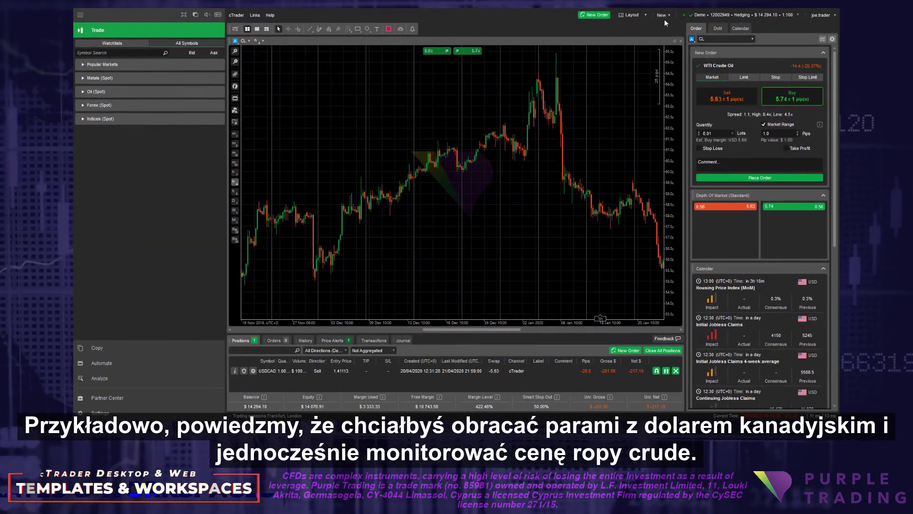
Save the new workspace as 'CAD Oil' and unlink the CL chart.
left_click(664, 16)
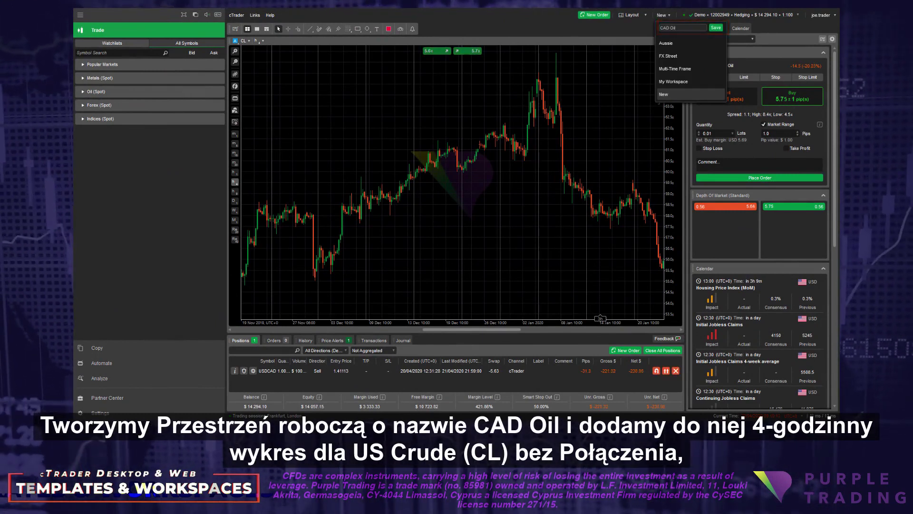
left_click(716, 28)
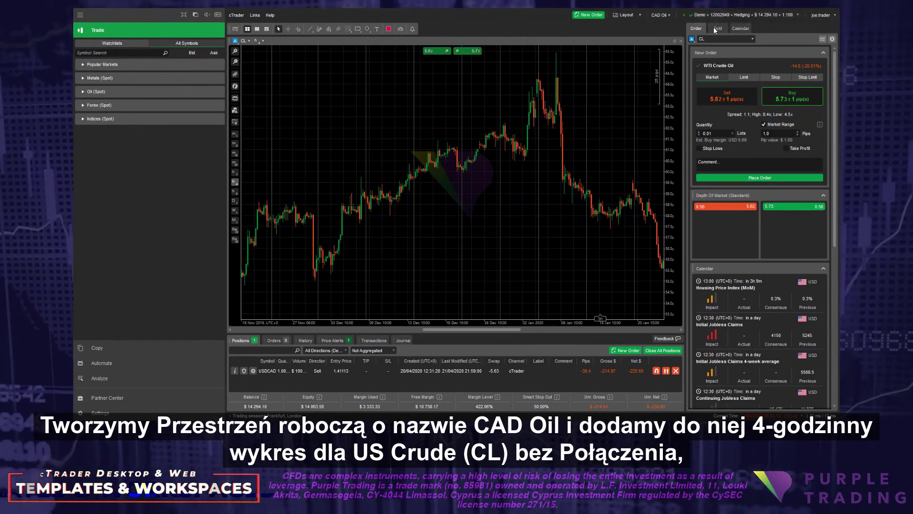
left_click(235, 41)
left_click(238, 50)
Open USDCAD in a new chart set to 4-hour bars.
type("c")
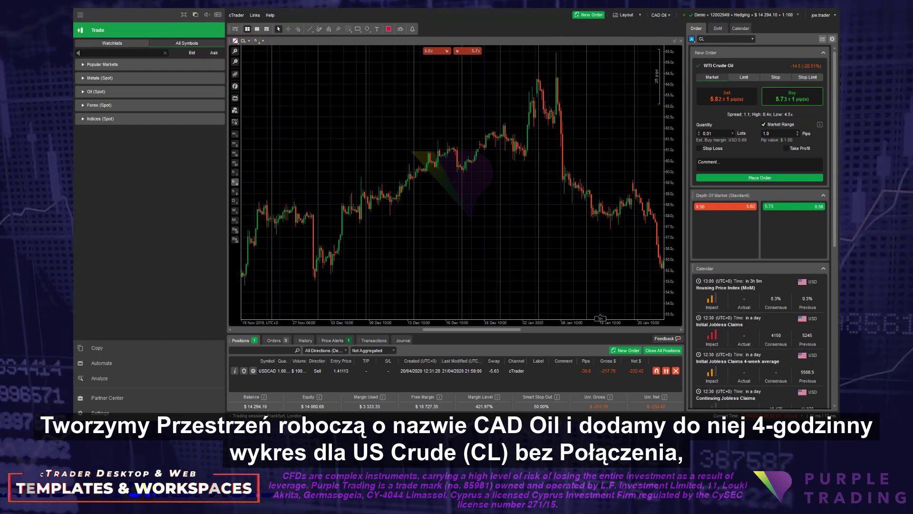
type("ad")
right_click(125, 79)
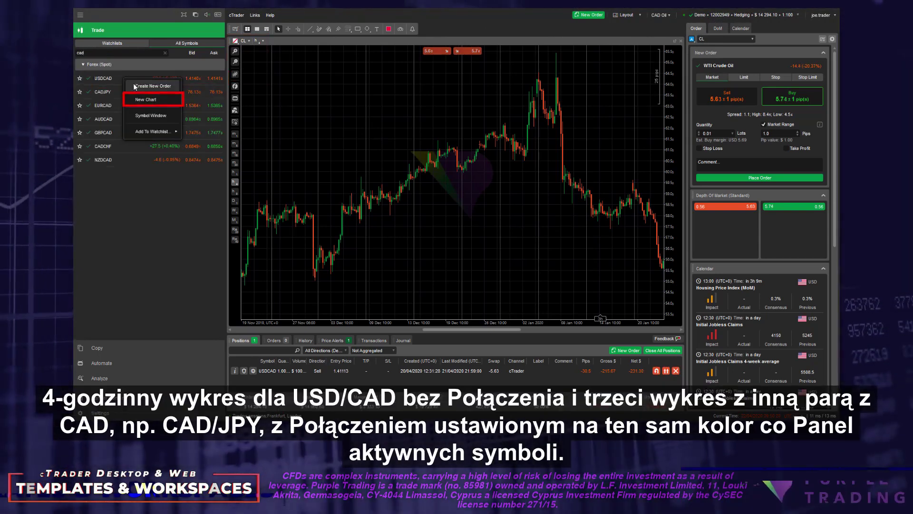
left_click(139, 98)
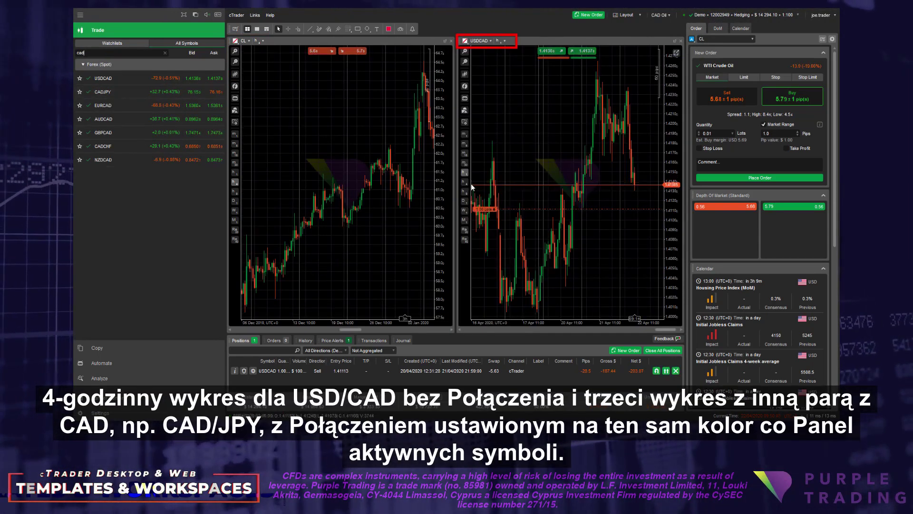
left_click(465, 181)
Open a blue-linked CADJPY chart and move it into the large left pane.
right_click(116, 92)
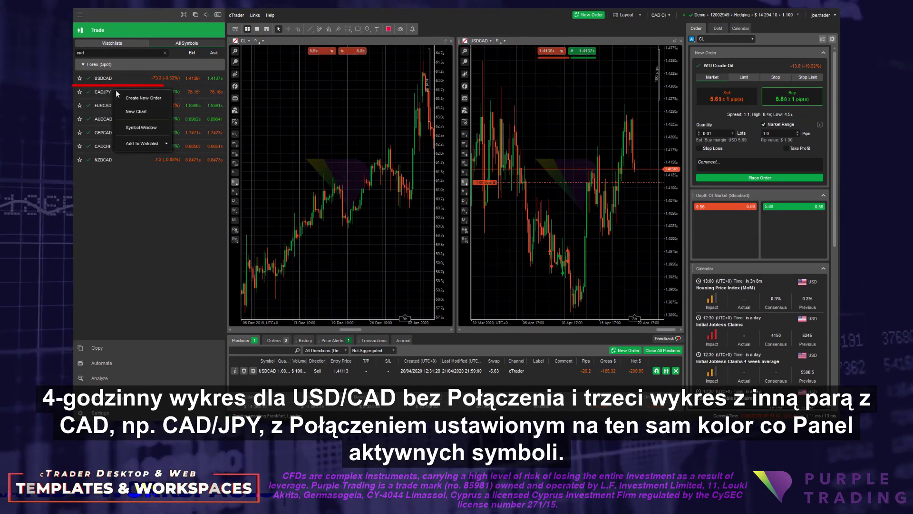
left_click(131, 111)
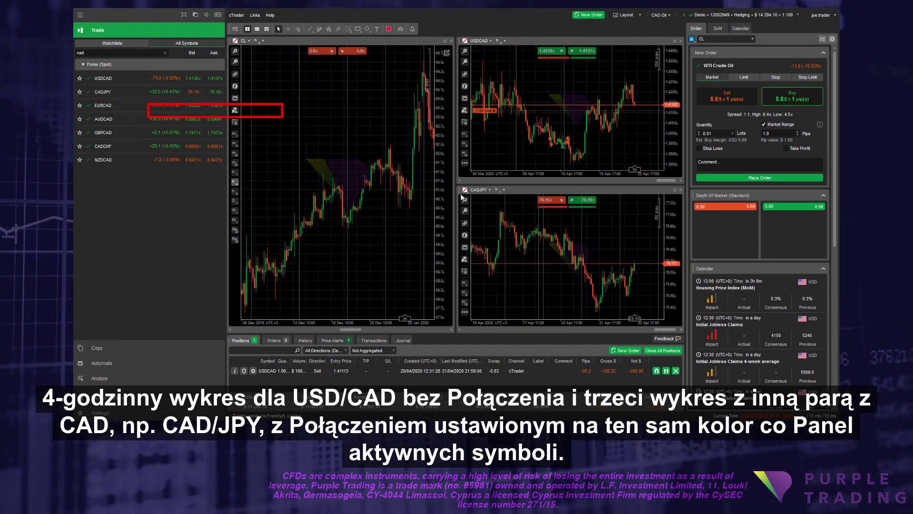
left_click(467, 192)
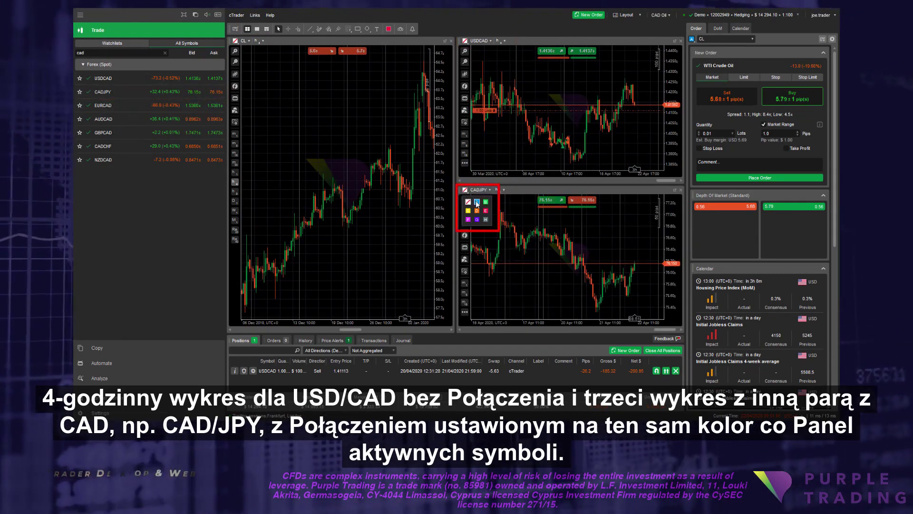
left_click(477, 203)
left_click_drag(481, 189, 293, 45)
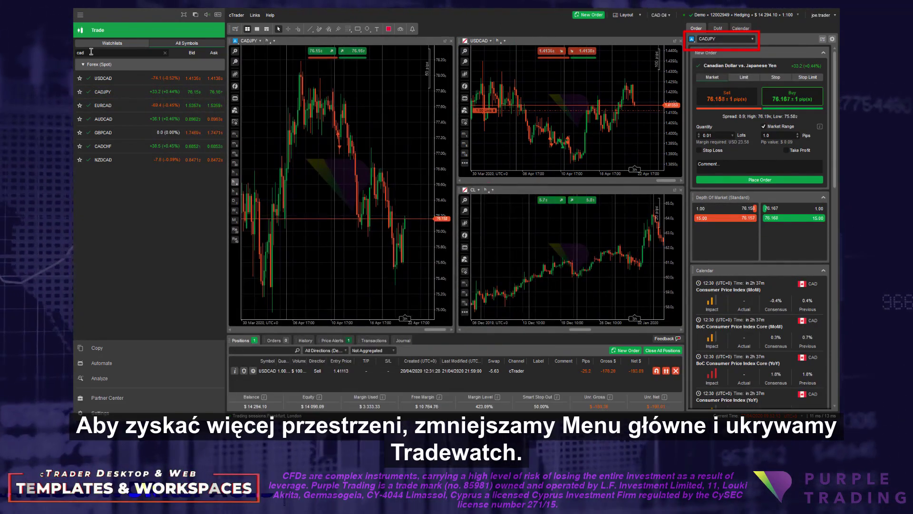
Collapse the main menu and hide the Tradewatch panel.
left_click(81, 16)
left_click(627, 15)
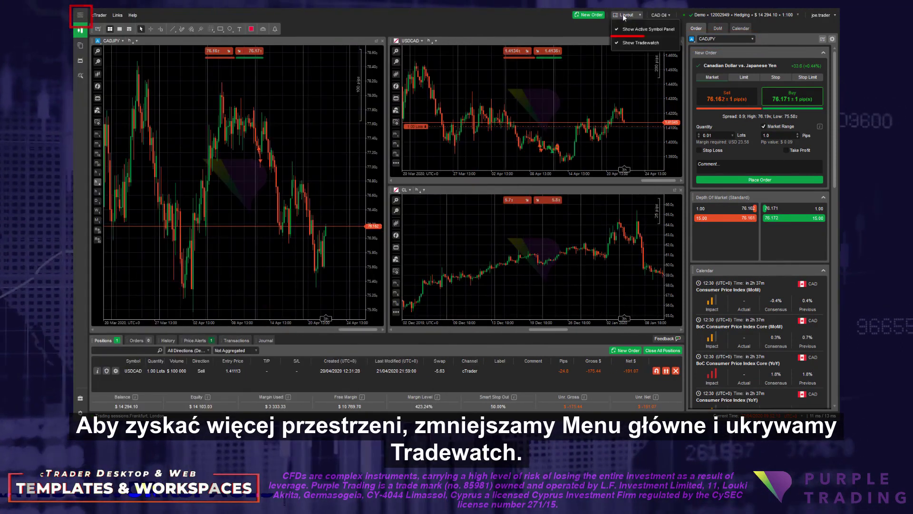
left_click(638, 43)
Switch the linked main chart to EURCAD via the symbol list.
left_click(724, 38)
type("cad")
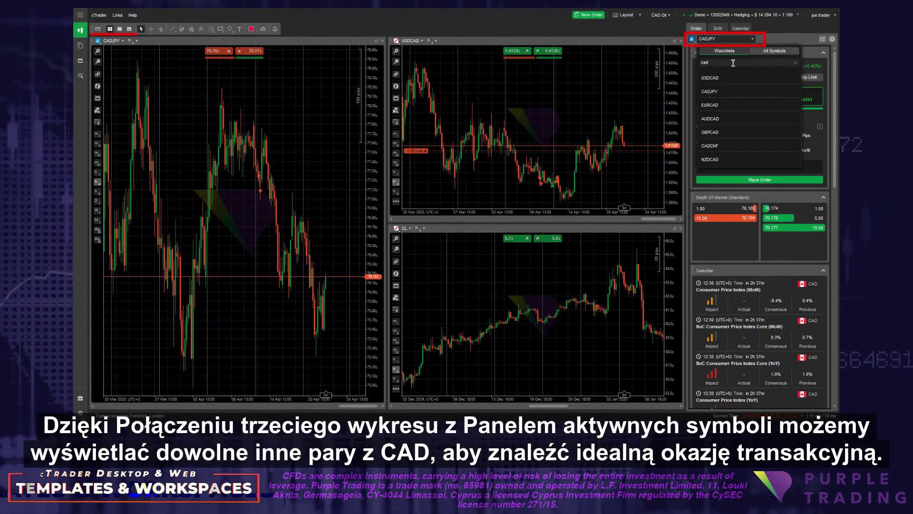
left_click(714, 104)
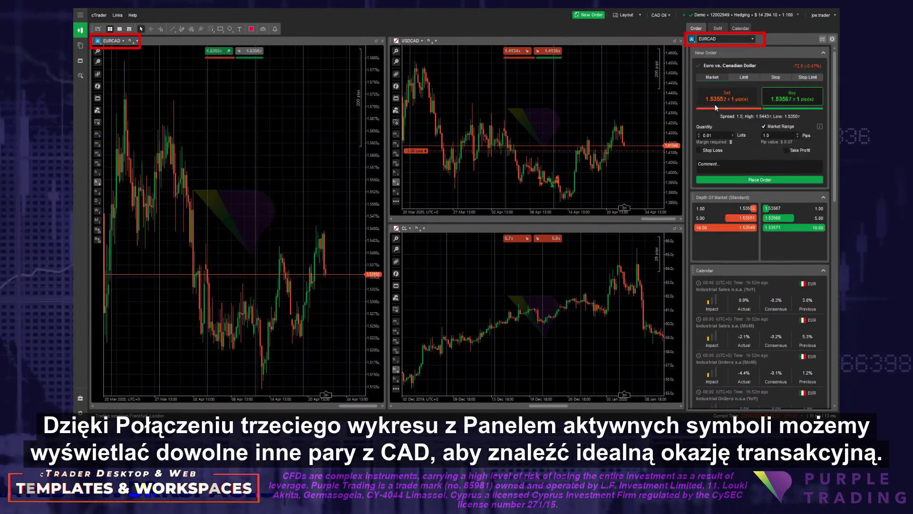
left_click(752, 40)
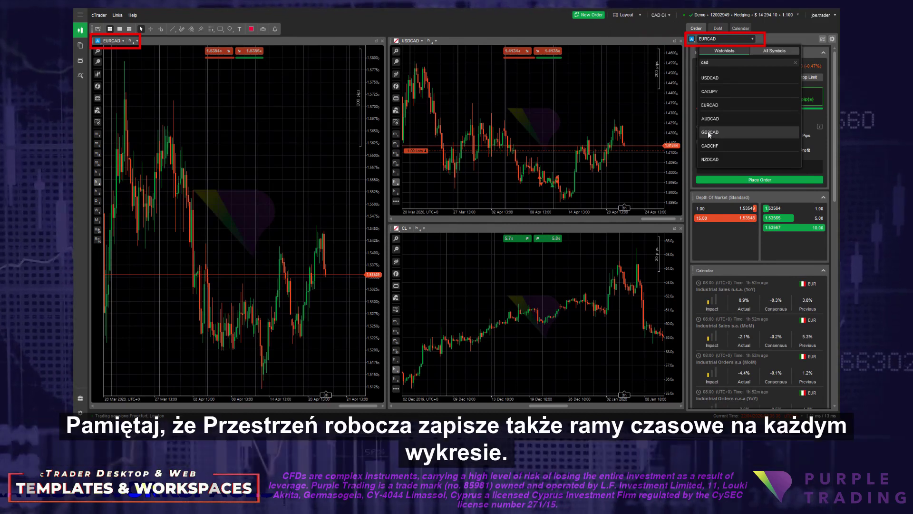
key("Escape")
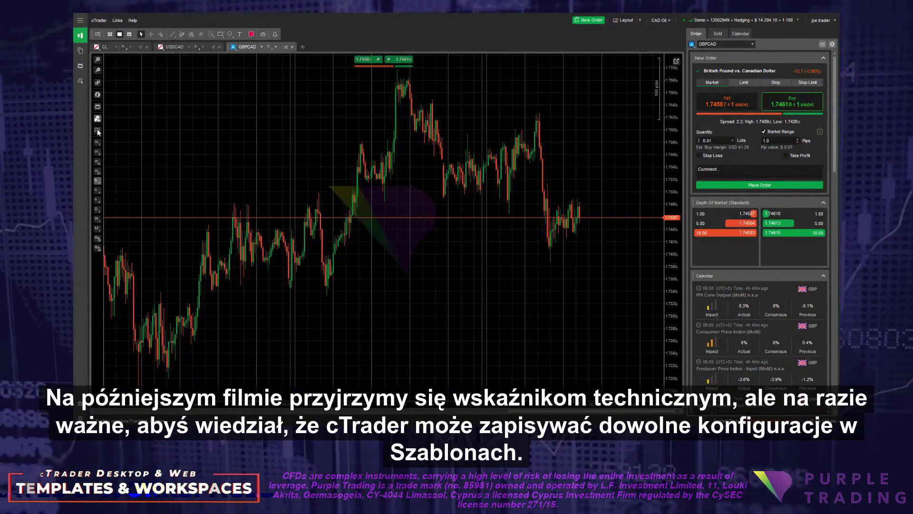
Add Bollinger Bands to the chart with default settings.
left_click(98, 131)
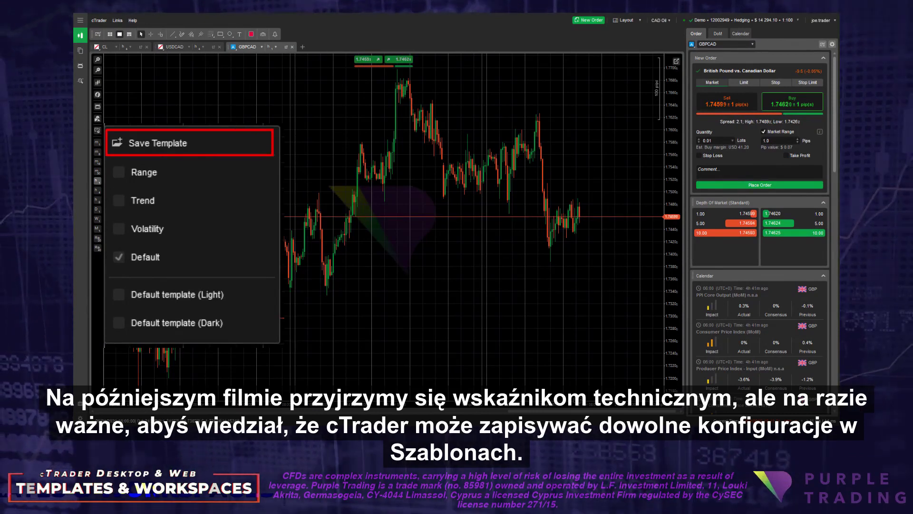
left_click(97, 94)
mouse_move(138, 136)
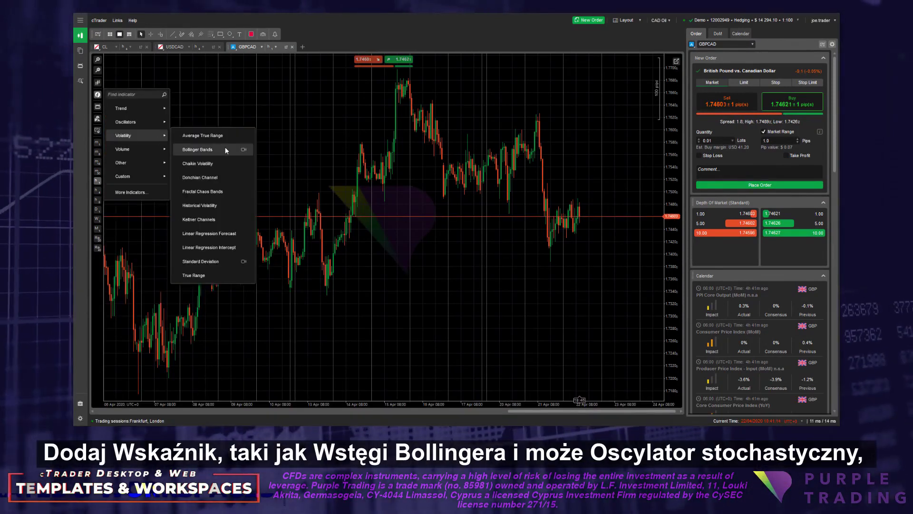
left_click(226, 149)
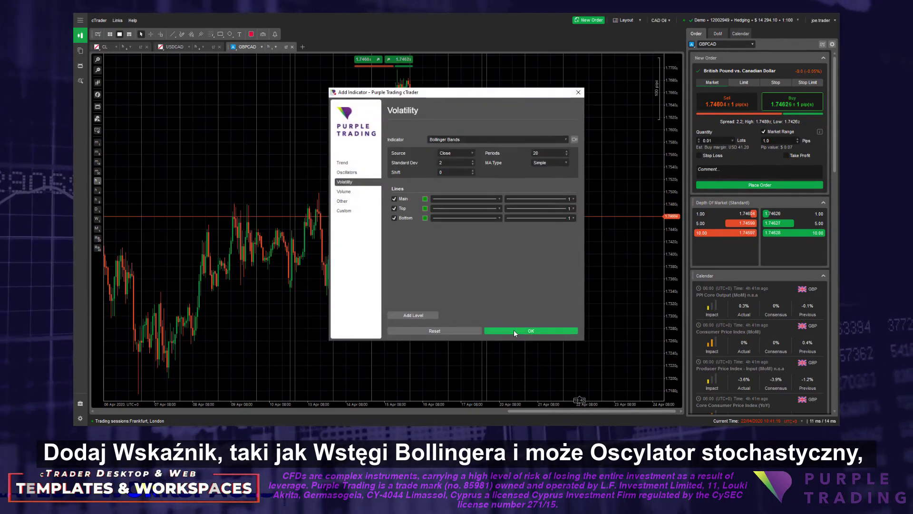
left_click(514, 330)
Add the Stochastic Oscillator and shrink its pane.
left_click(98, 94)
mouse_move(148, 118)
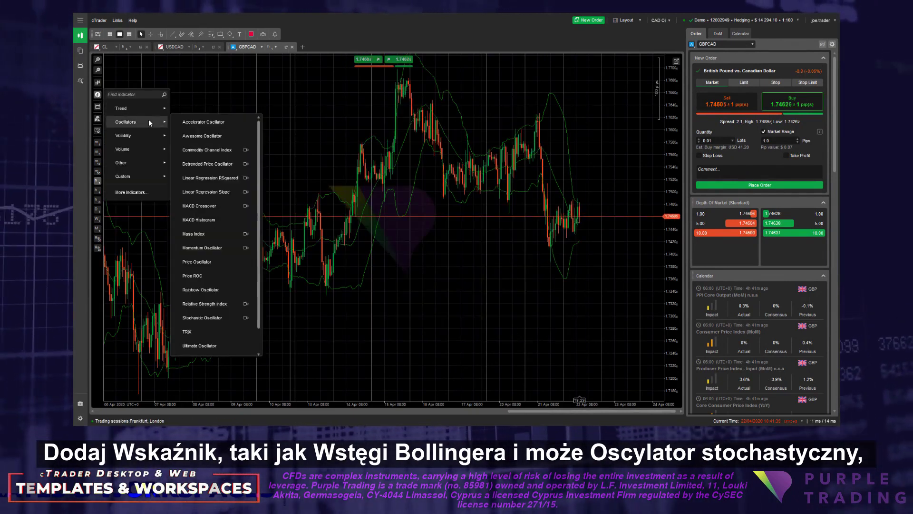
left_click(219, 316)
left_click(519, 329)
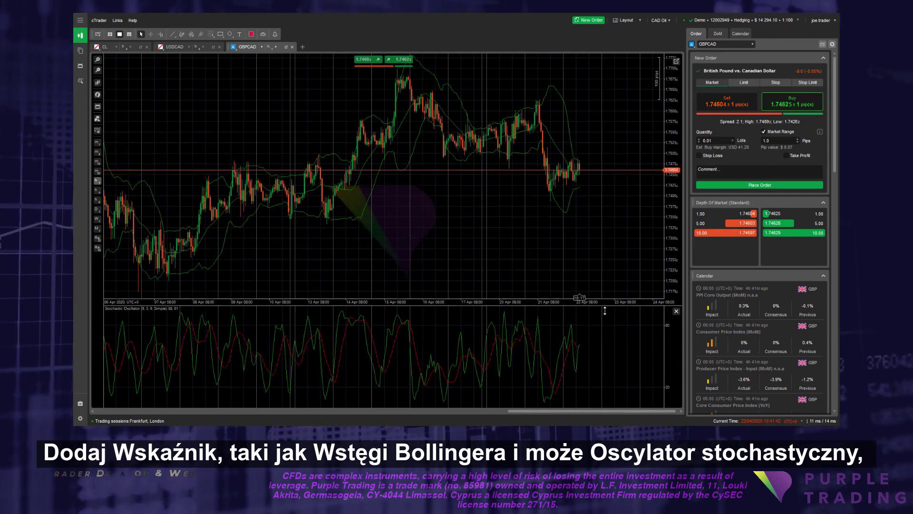
left_click_drag(605, 310, 605, 343)
Save the chart setup as template 'Bollinger + Stoch'.
left_click(98, 130)
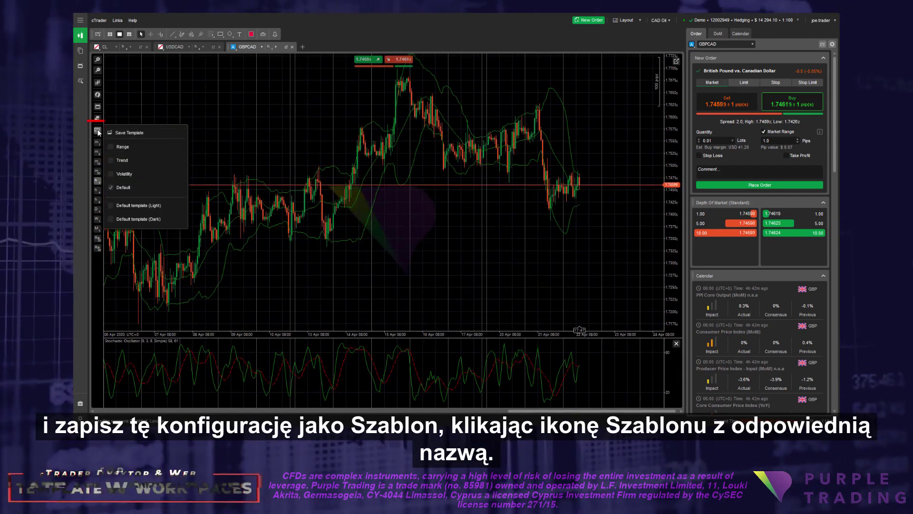
left_click(129, 133)
type("Boll")
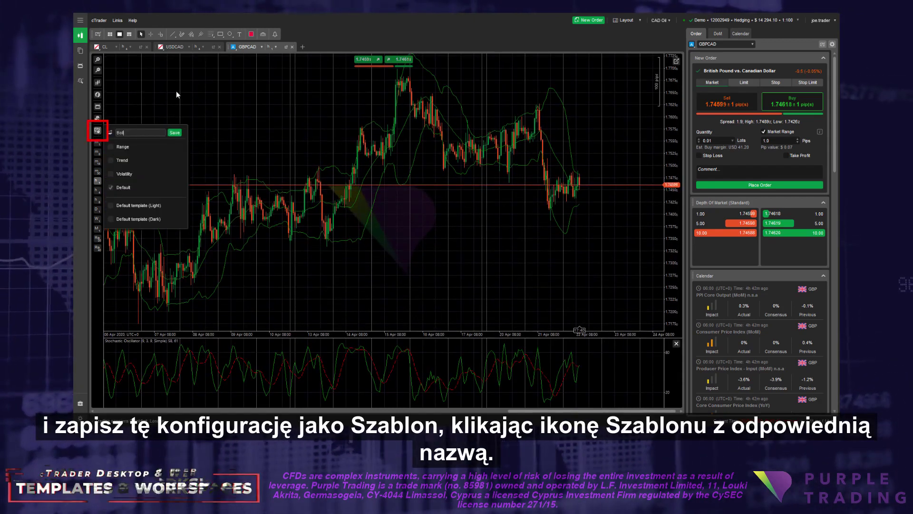
type("inger + Stoch")
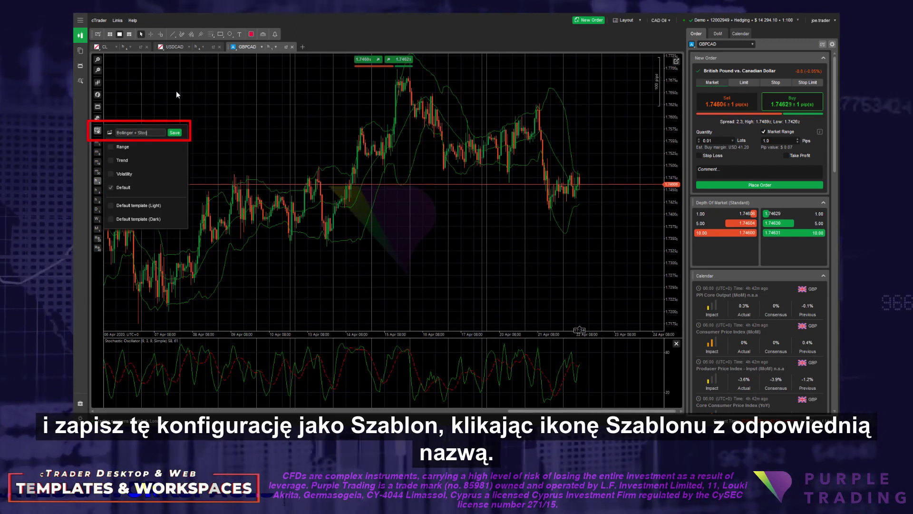
left_click(175, 133)
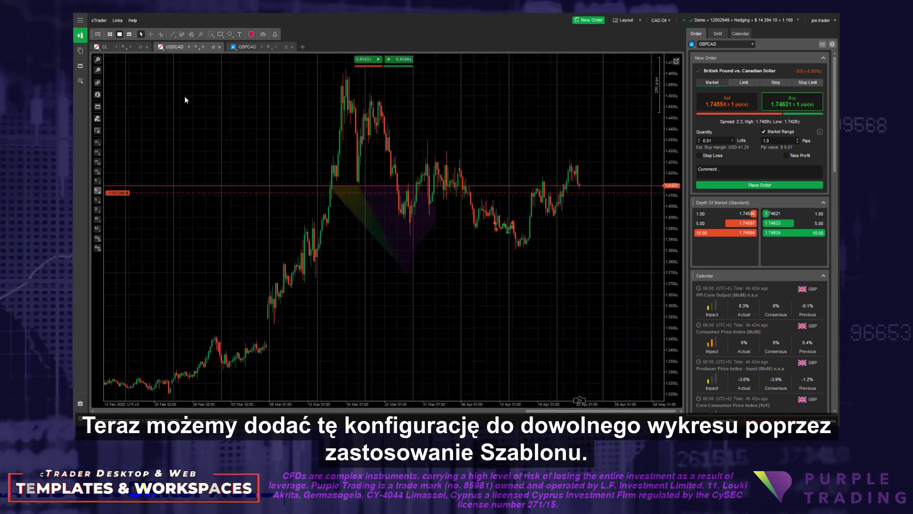
Apply the 'Bollinger + Stoch' template to the USDCAD chart.
right_click(184, 96)
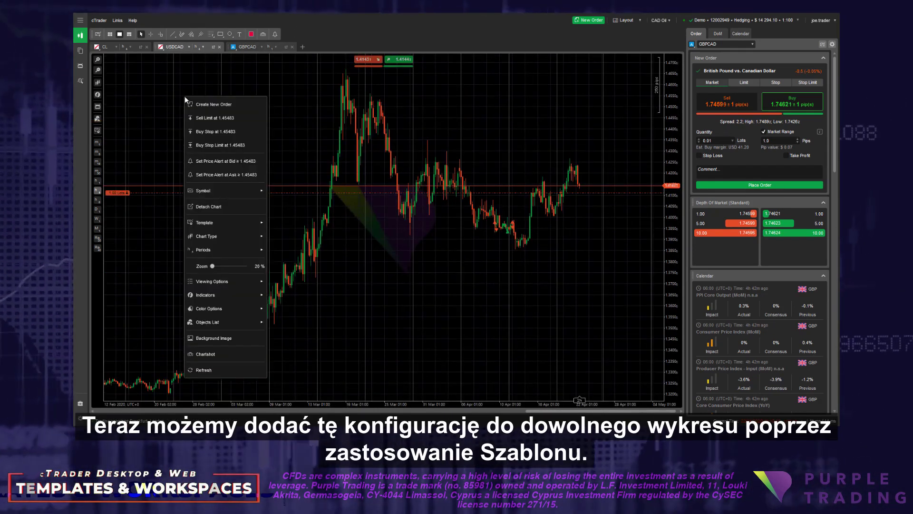
mouse_move(244, 227)
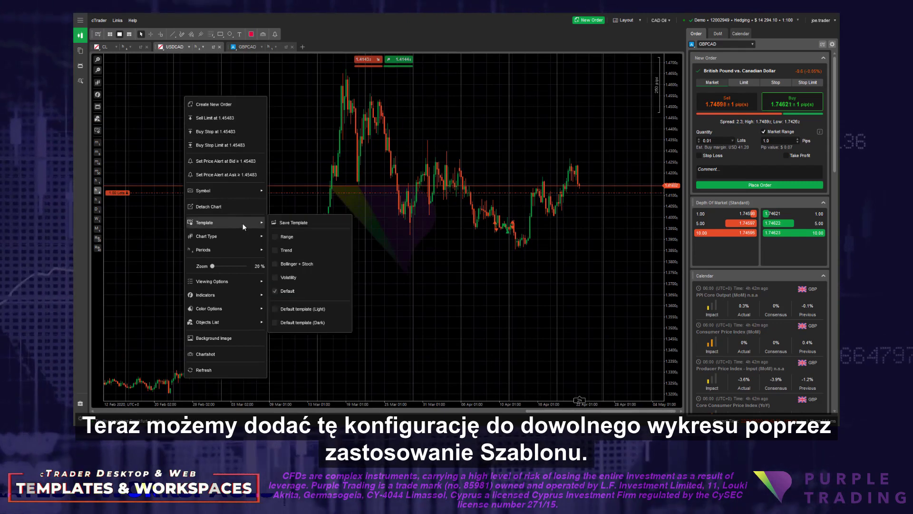
left_click(304, 266)
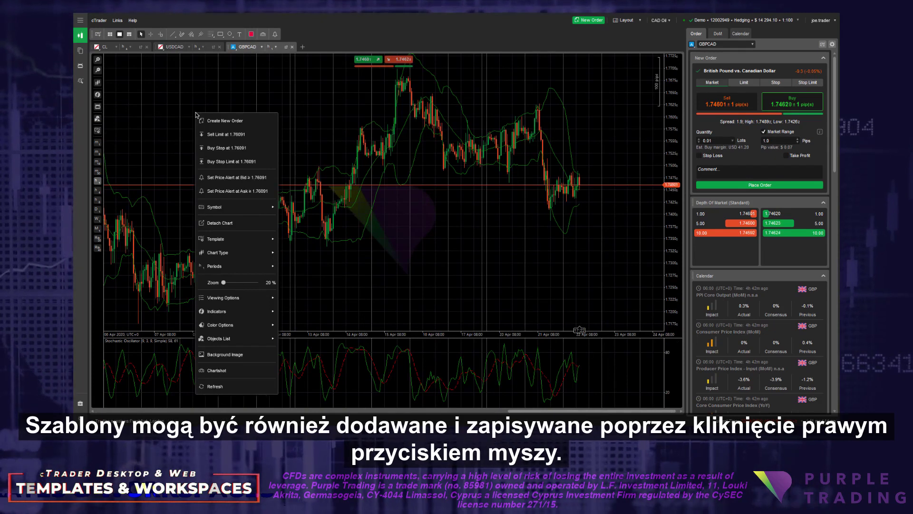
mouse_move(220, 242)
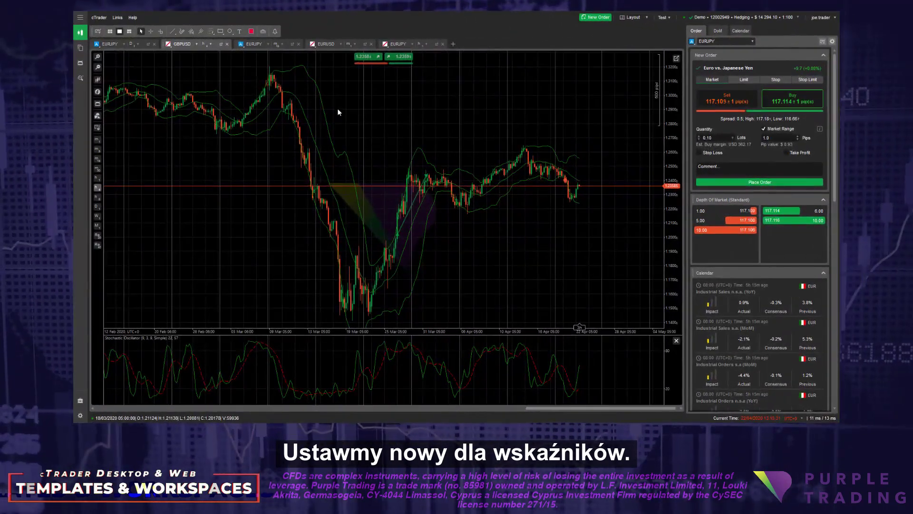
Remove all indicators and objects from the GBPUSD chart.
right_click(337, 108)
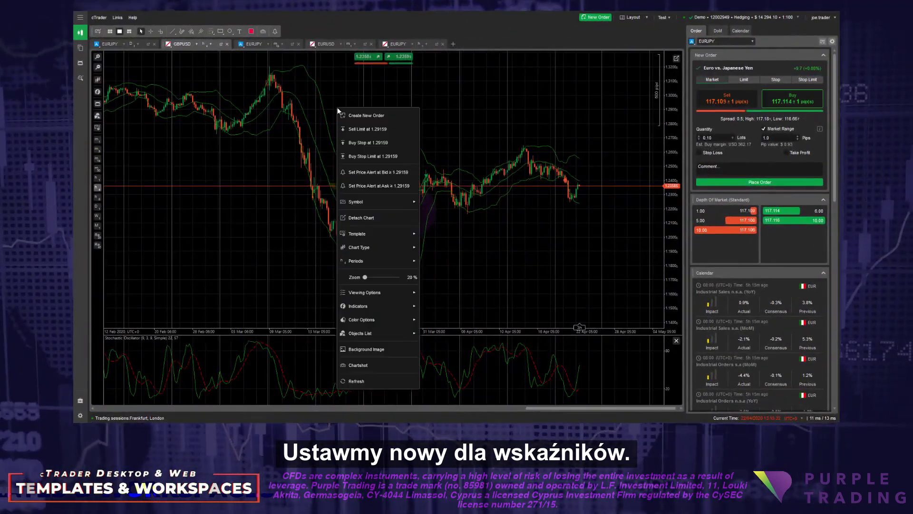
mouse_move(399, 328)
mouse_move(442, 333)
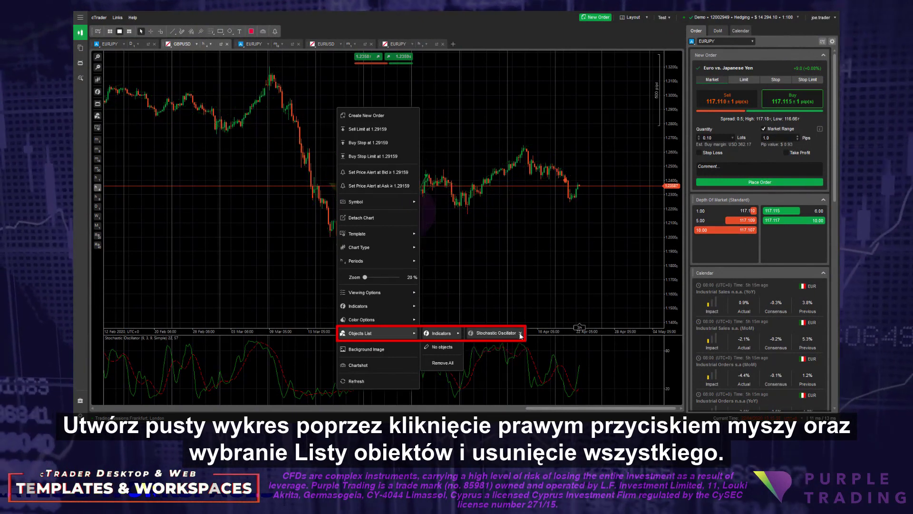
left_click(521, 336)
Add a 100-period Simple Moving Average to GBPUSD.
left_click(97, 91)
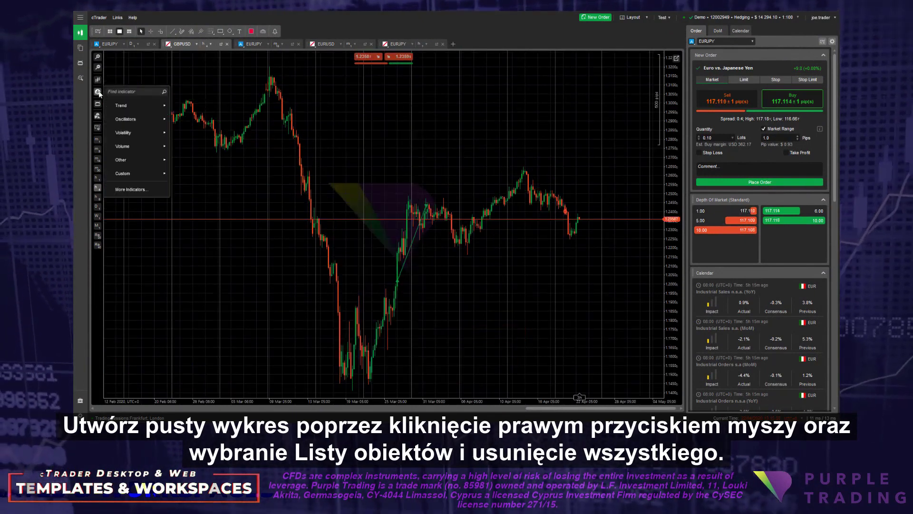
mouse_move(128, 106)
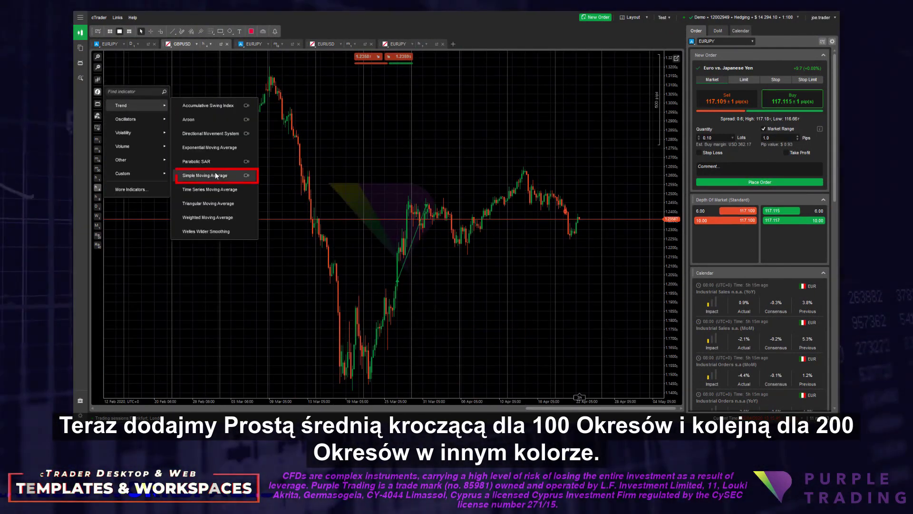
left_click(204, 175)
left_click(552, 149)
type("100")
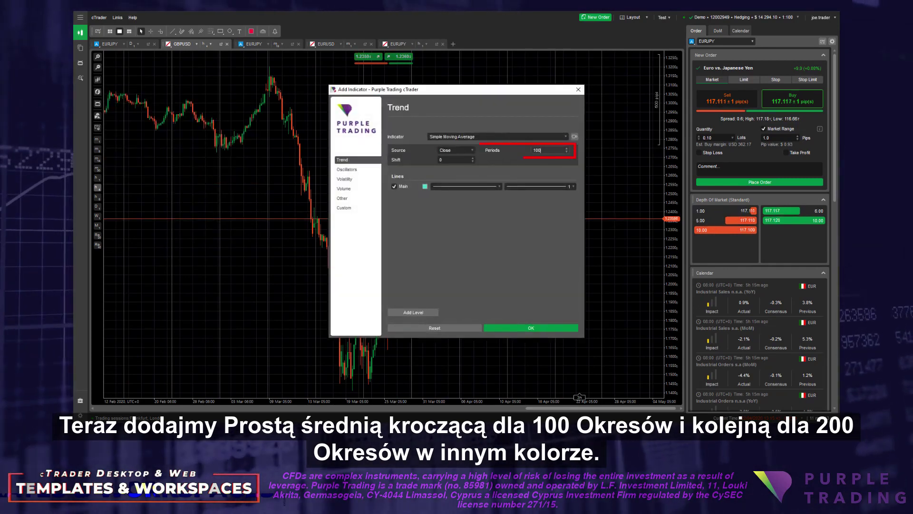
left_click(531, 328)
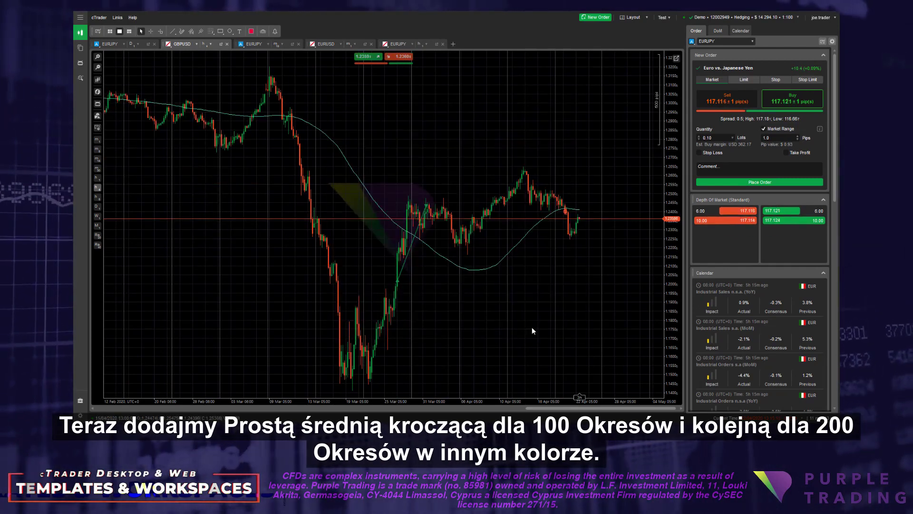
Add a second Simple Moving Average with period 200 and a red line.
left_click(98, 92)
mouse_move(121, 105)
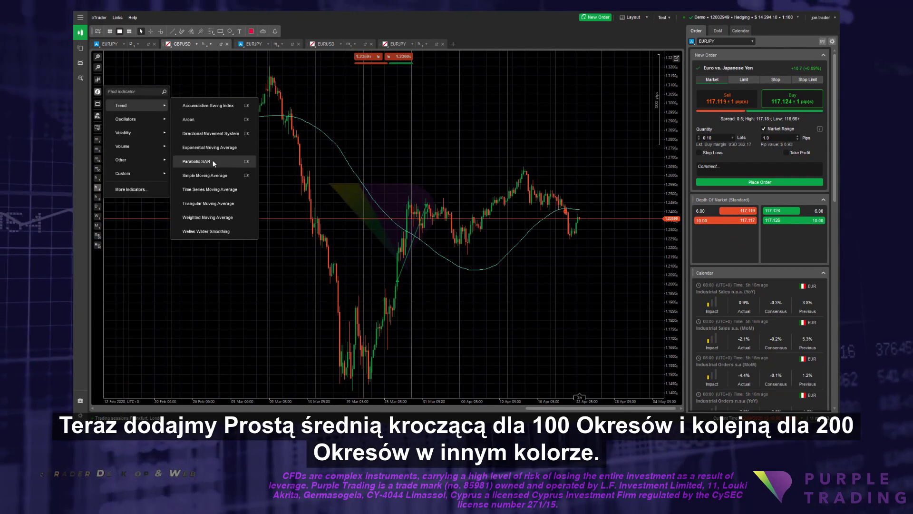
left_click(205, 178)
type("00")
left_click(424, 186)
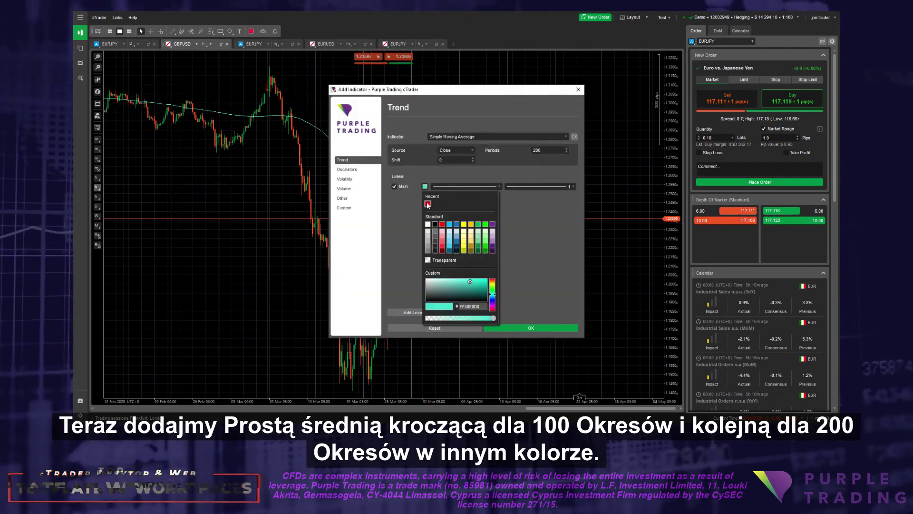
left_click(435, 212)
left_click(554, 319)
Confirm the red 200 SMA, switch GBPUSD to D1, and save template 'Index'.
left_click(541, 326)
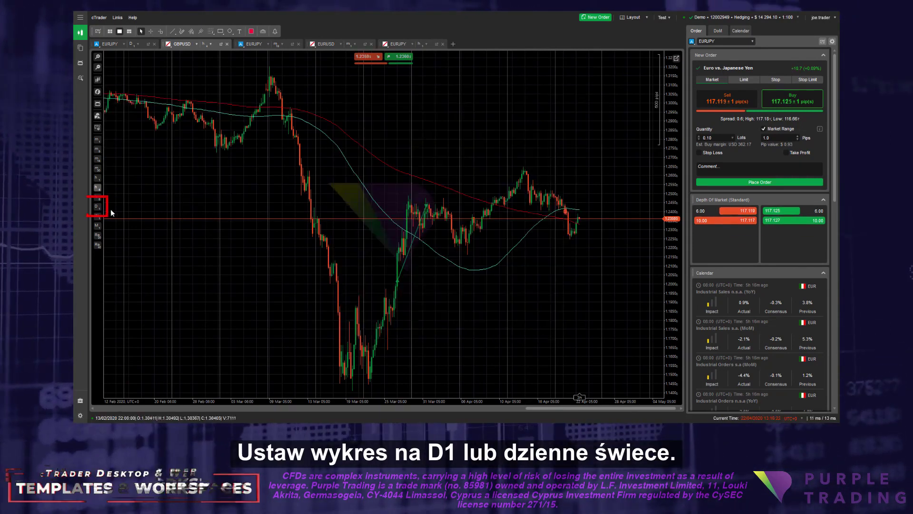
left_click(99, 207)
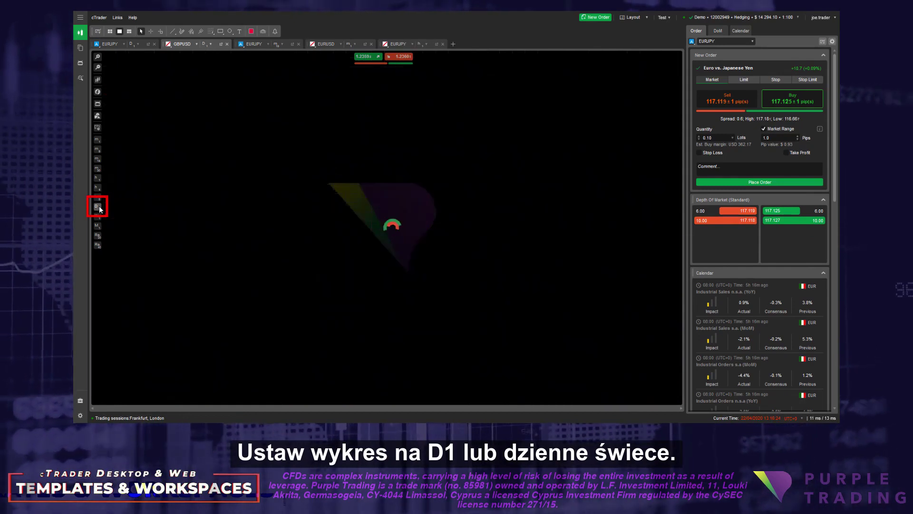
right_click(254, 111)
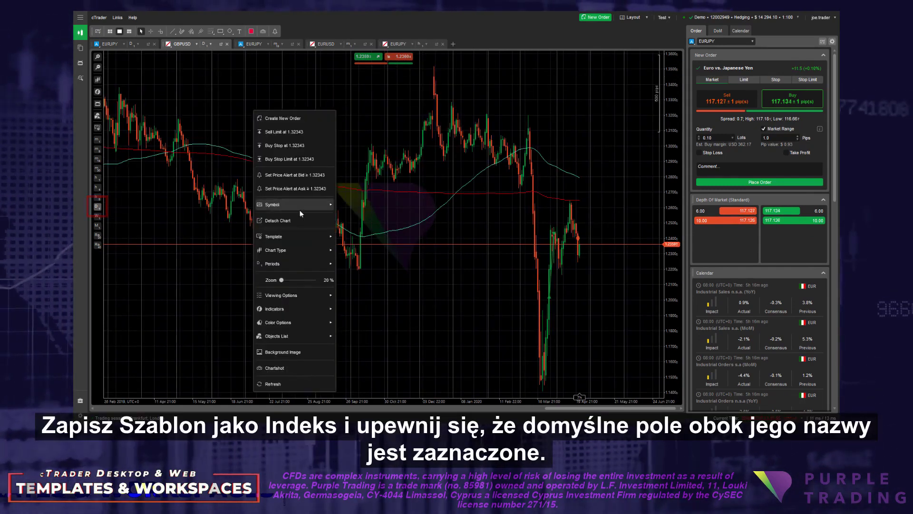
mouse_move(299, 215)
type("Index")
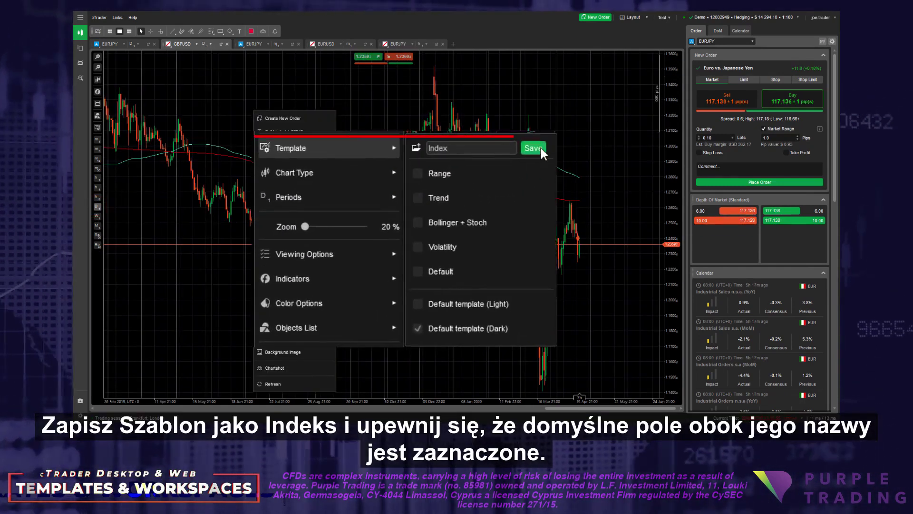
left_click(436, 217)
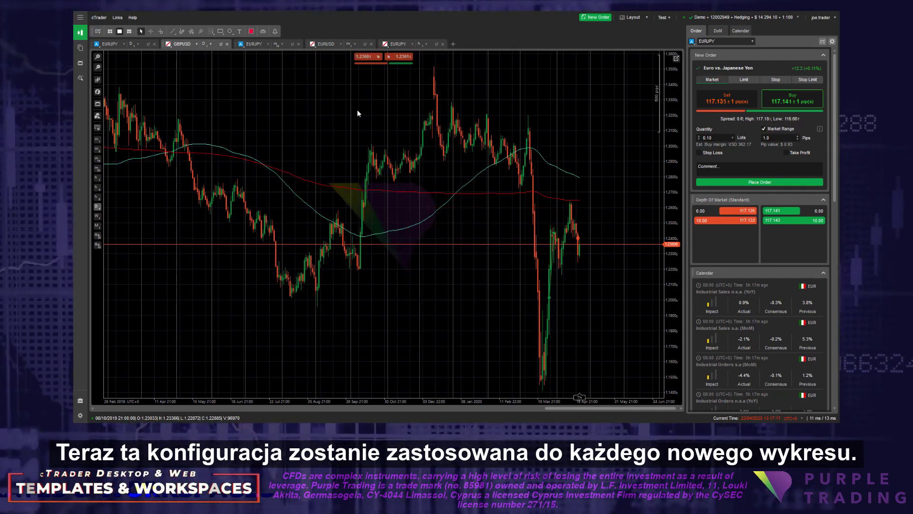
Save the current layout as a new workspace named 'Indices'.
left_click(634, 18)
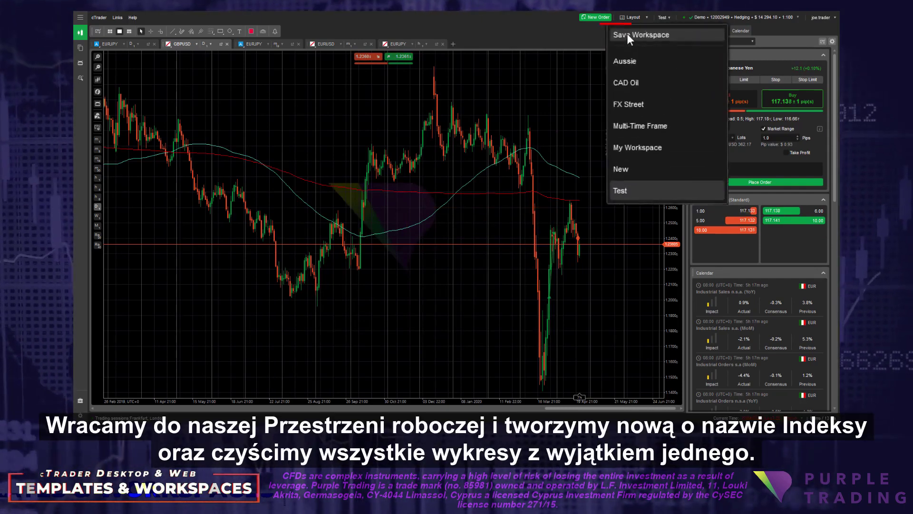
type("Indices")
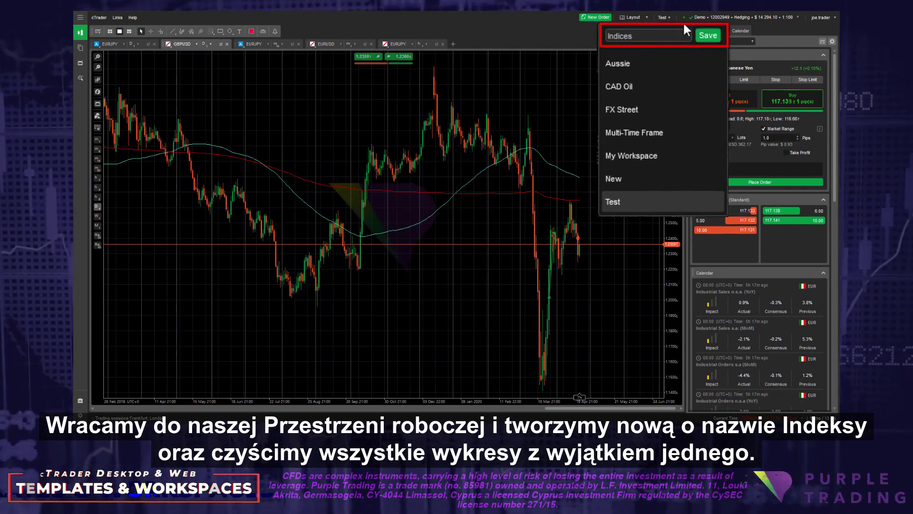
key("Return")
Close the EURJPY and GBPUSD charts, then switch the remaining chart to ASX with the Index template.
left_click(154, 43)
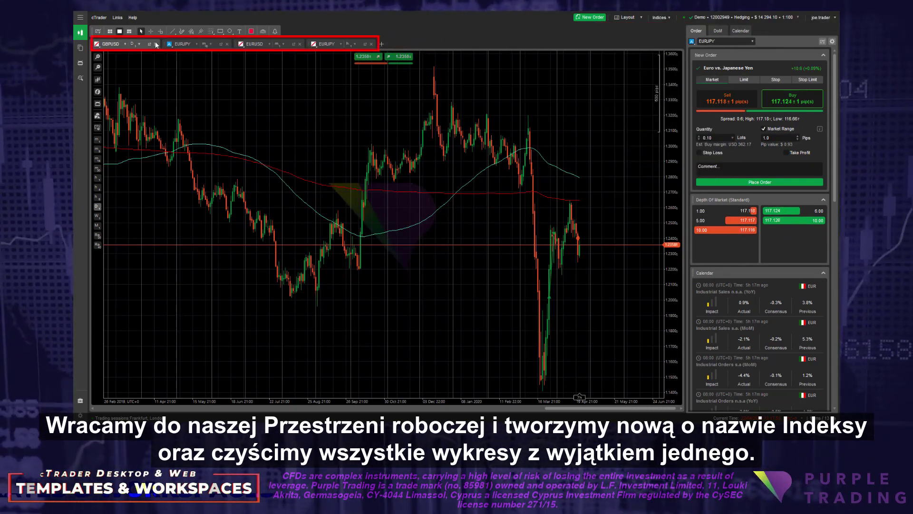
left_click(155, 44)
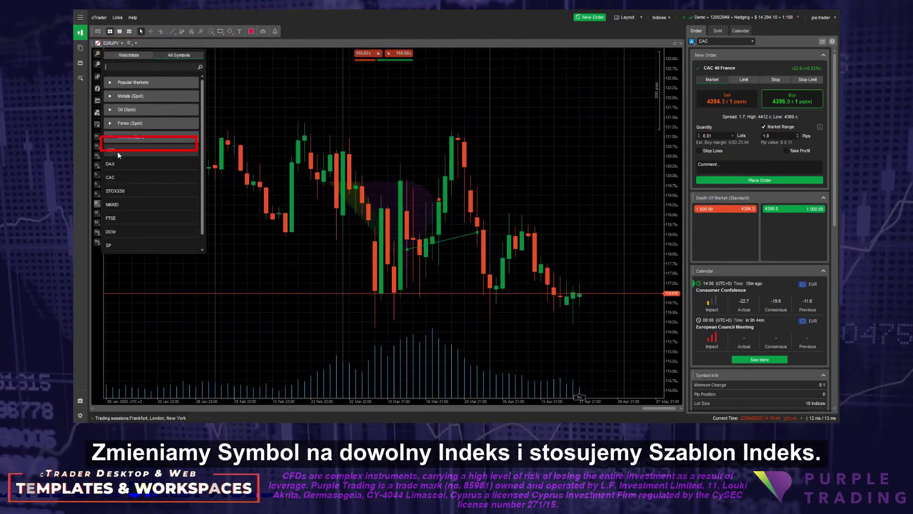
left_click(117, 149)
left_click(99, 125)
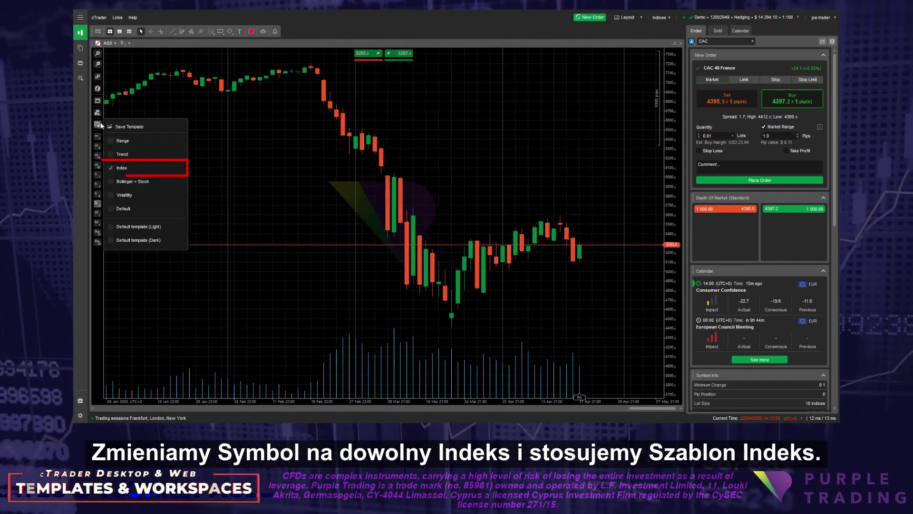
left_click(133, 168)
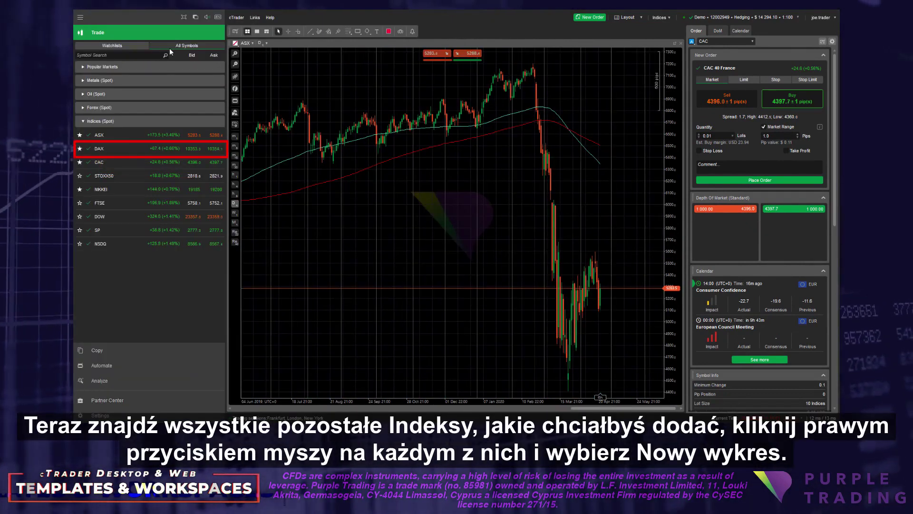
Open new DAX, NIKKEI and DOW charts from the Indices watchlist and collapse the symbol panel to widen them.
right_click(114, 151)
left_click(132, 170)
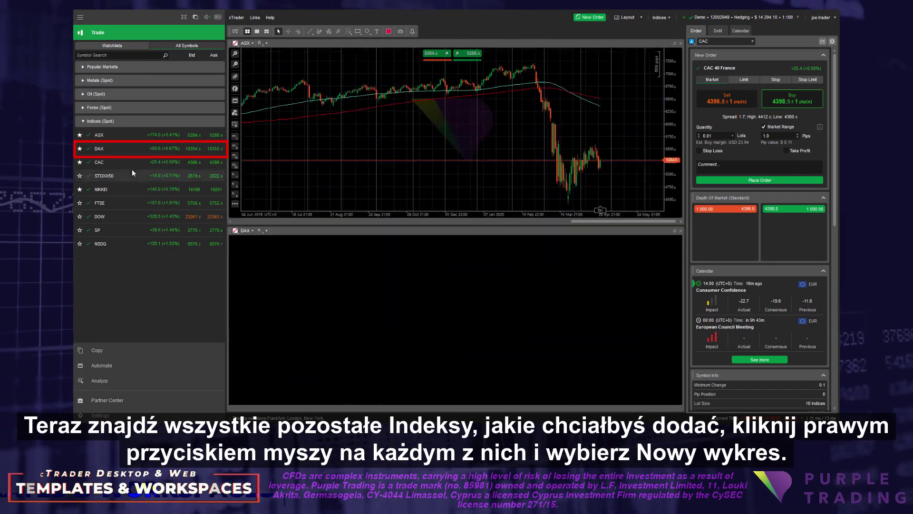
right_click(124, 189)
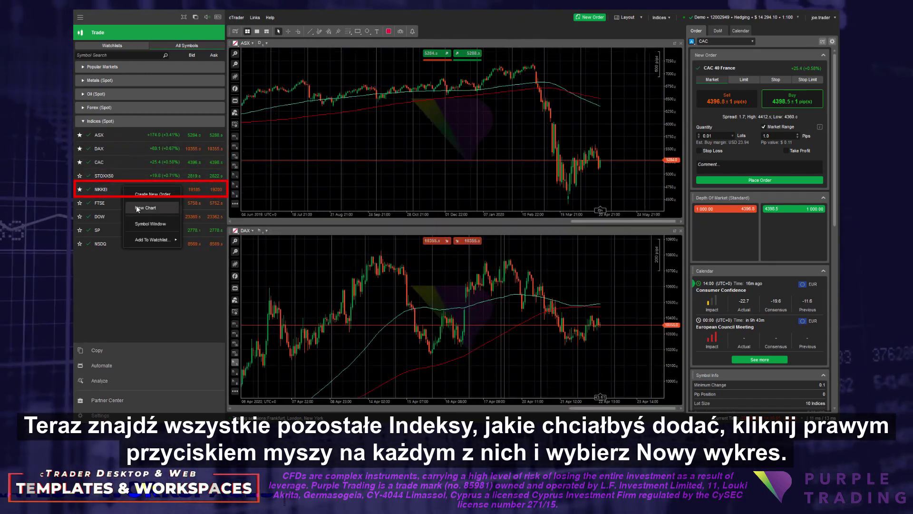
left_click(135, 206)
right_click(127, 216)
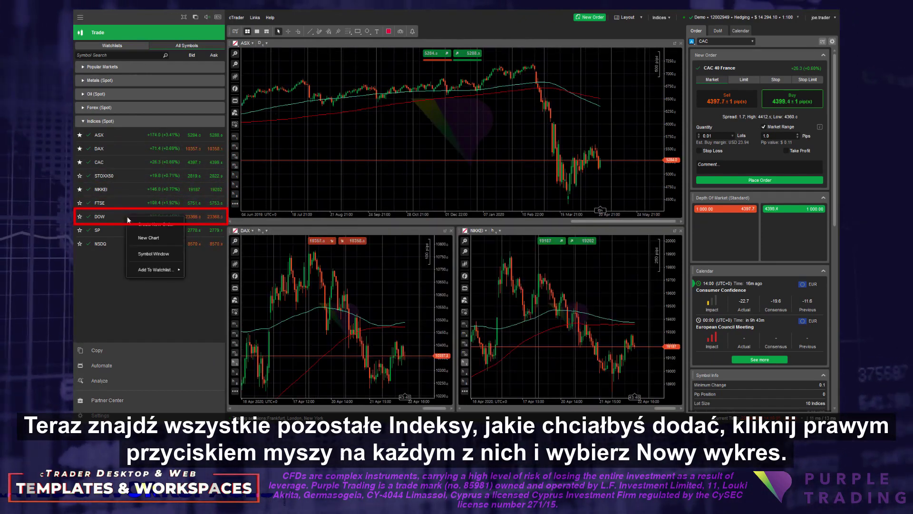
left_click(145, 233)
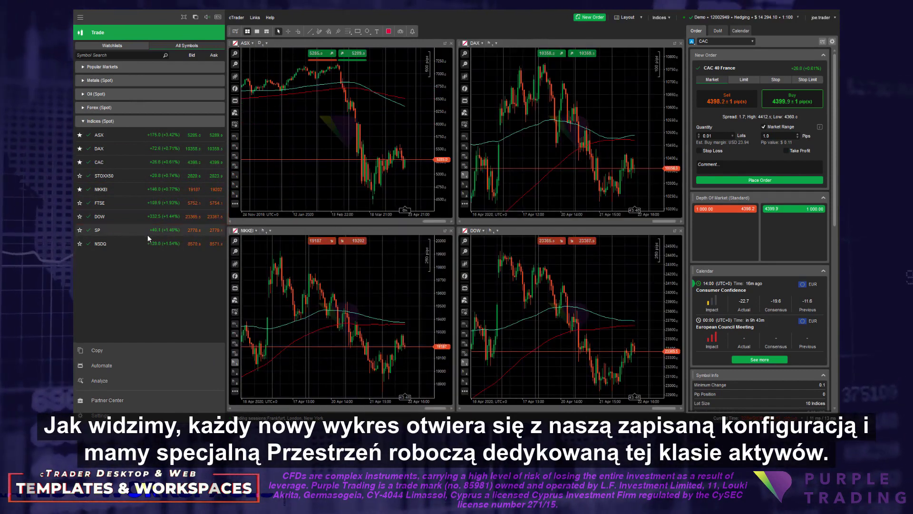
left_click(80, 19)
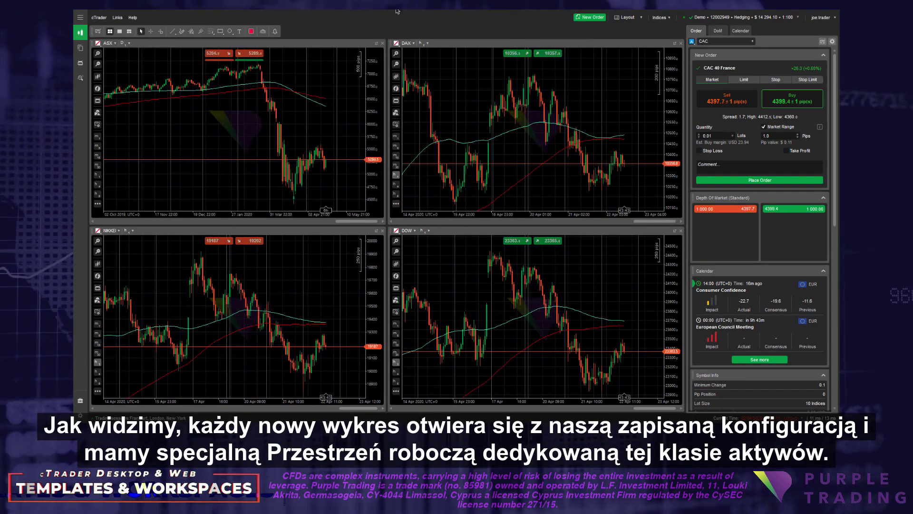
left_click(668, 18)
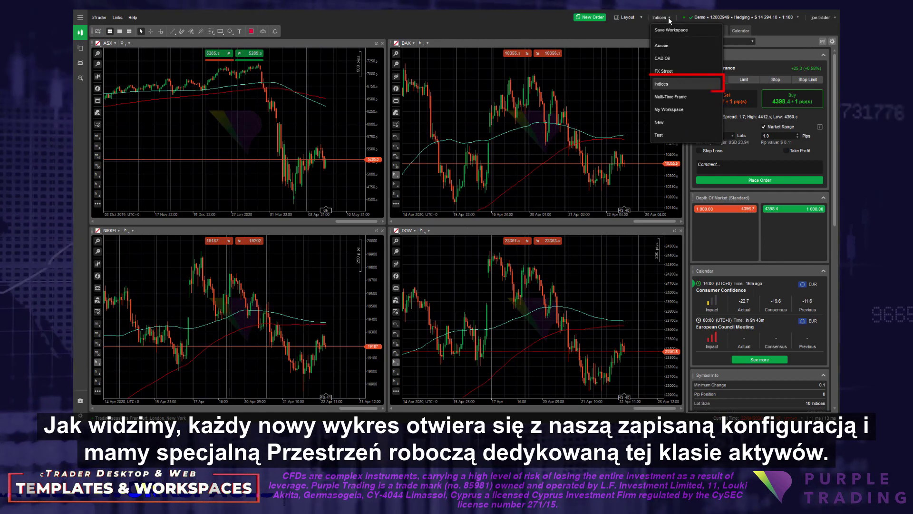